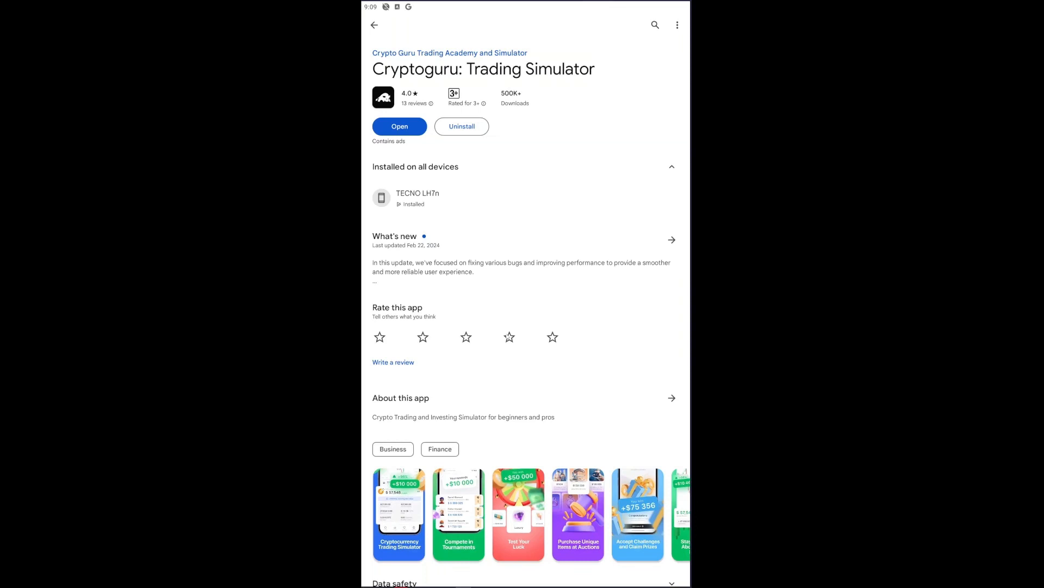
Launch Cryptoguru and continue past the language list with English kept selected
left_click(400, 126)
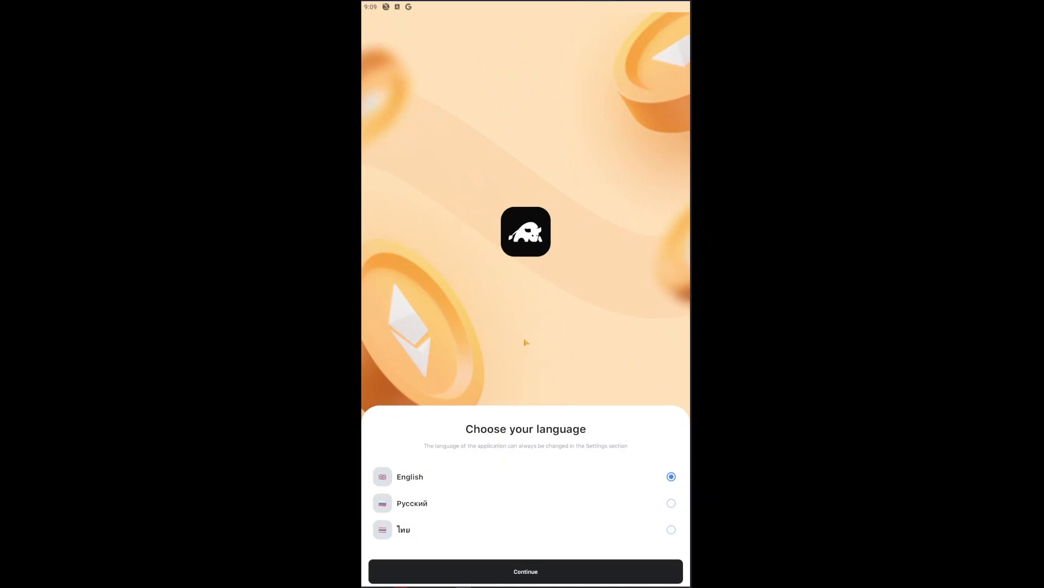
scroll(583, 497, "down", 3)
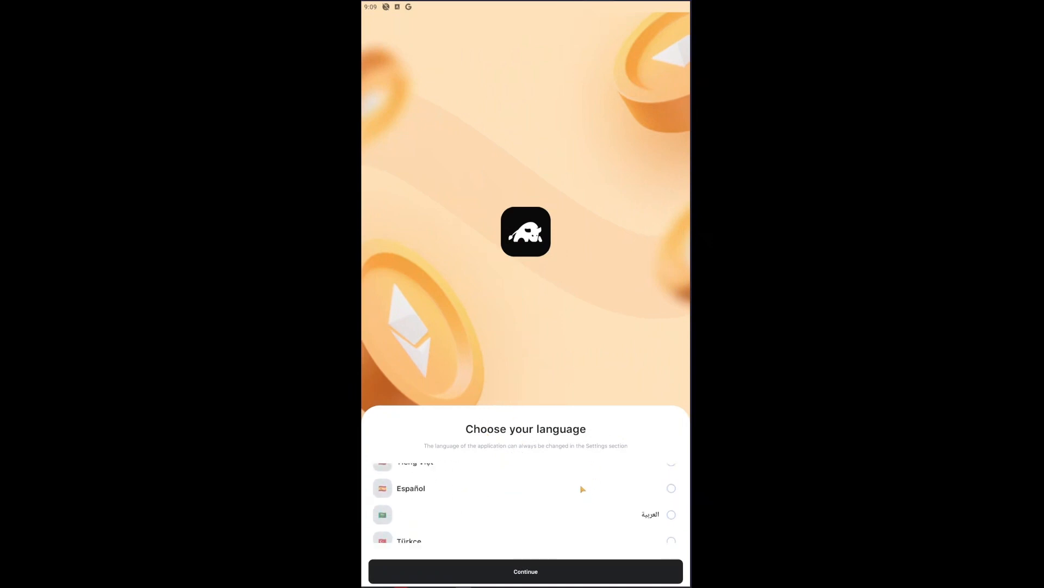
scroll(583, 498, "down", 3)
scroll(583, 498, "up", 3)
scroll(534, 494, "down", 3)
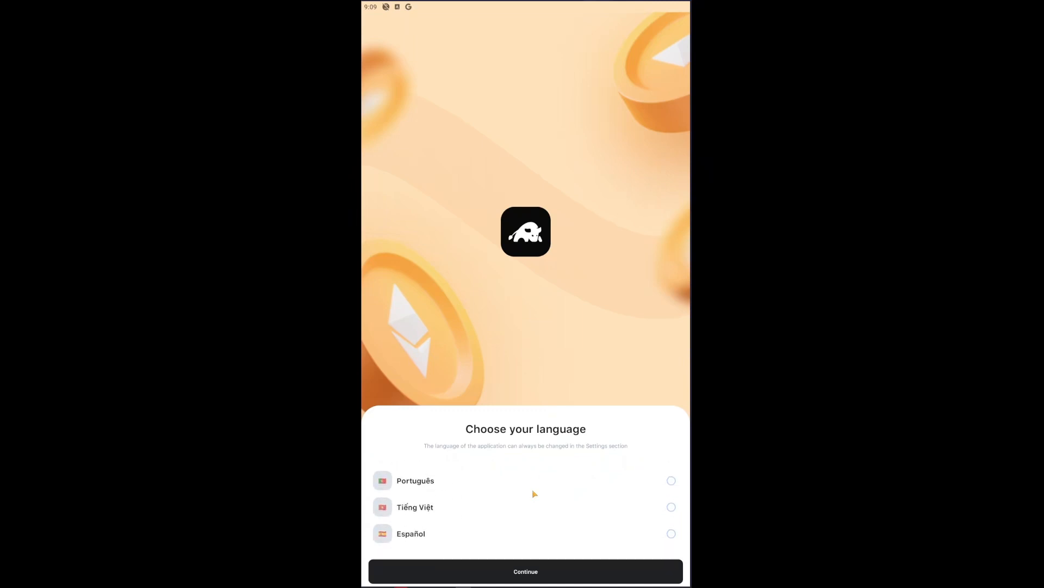
scroll(535, 494, "down", 3)
scroll(534, 494, "up", 3)
scroll(535, 494, "up", 3)
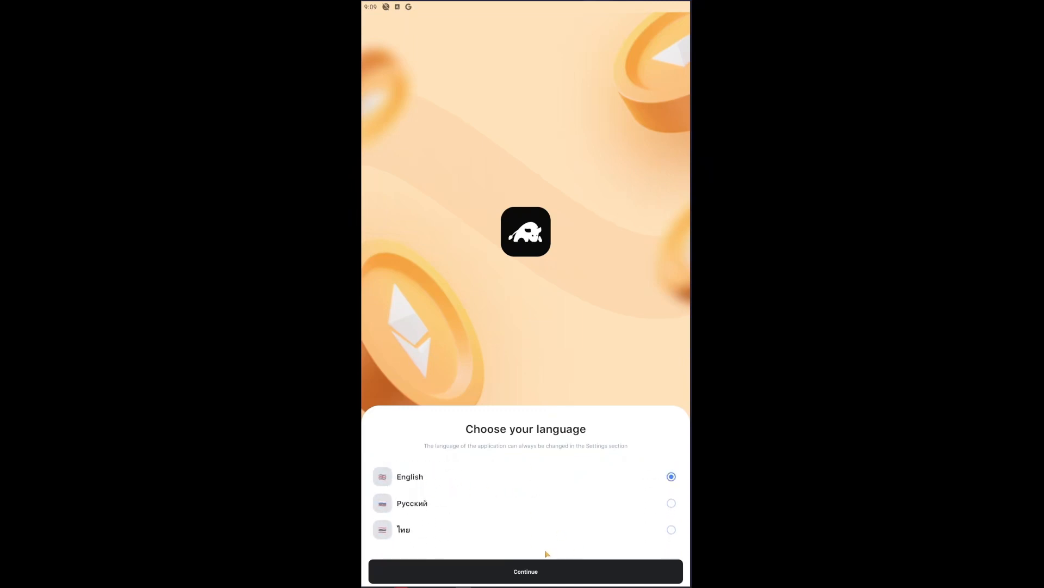
left_click(548, 570)
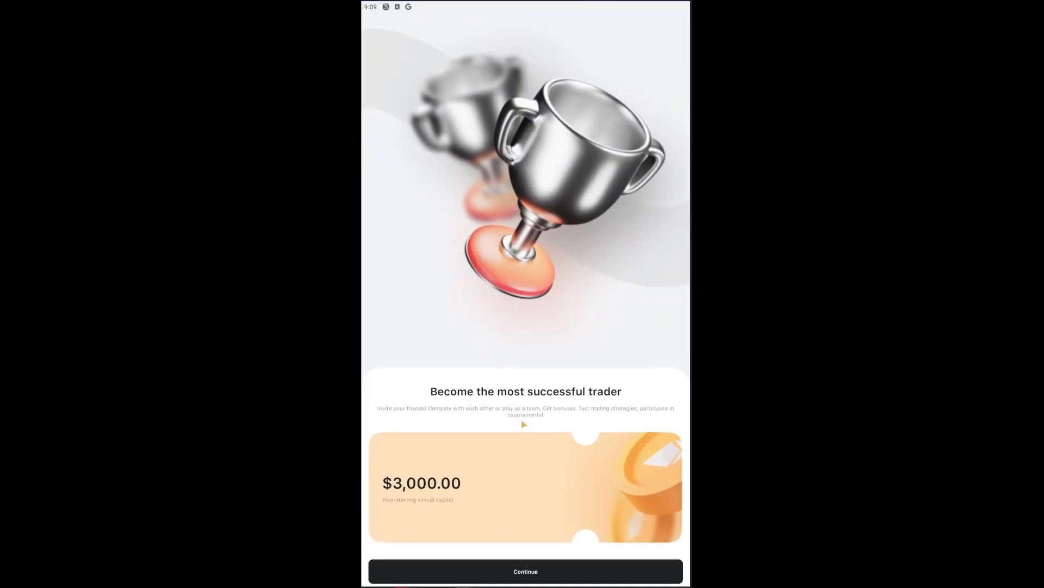
Continue past the intro, dismiss the $7,000 and $300 offers, and view the Profile tab
left_click(537, 569)
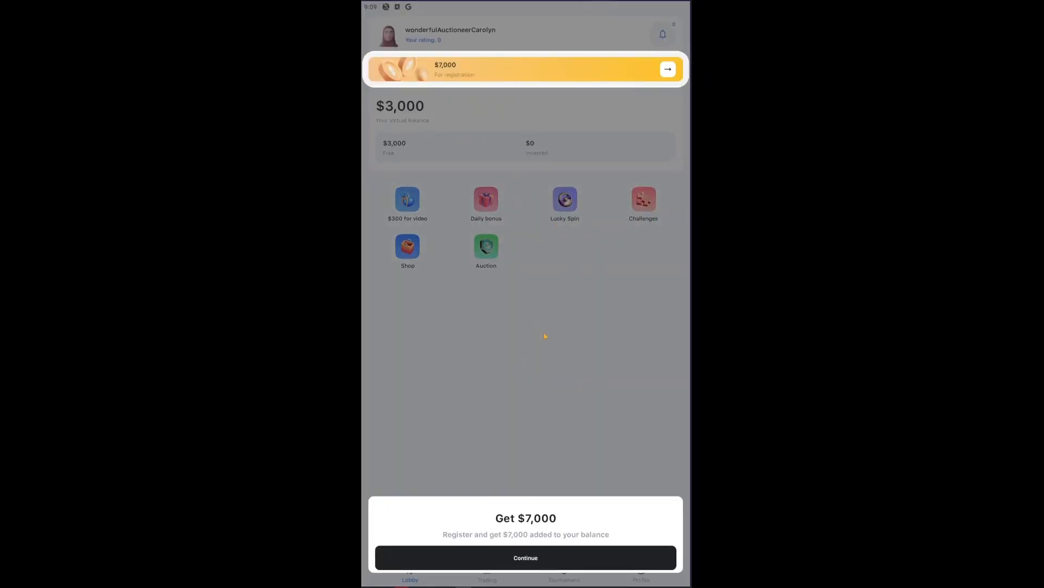
left_click(561, 559)
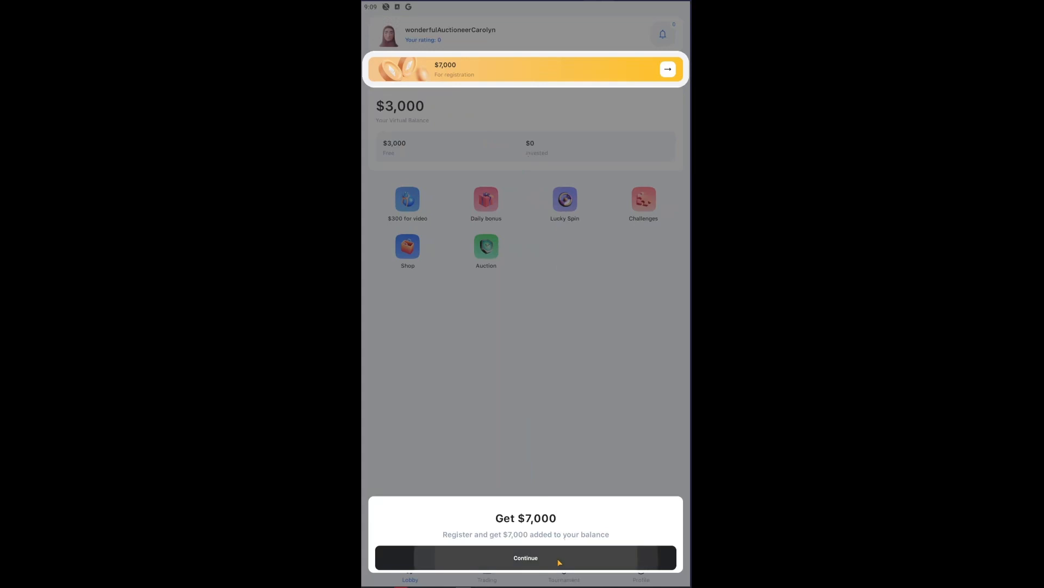
left_click(561, 546)
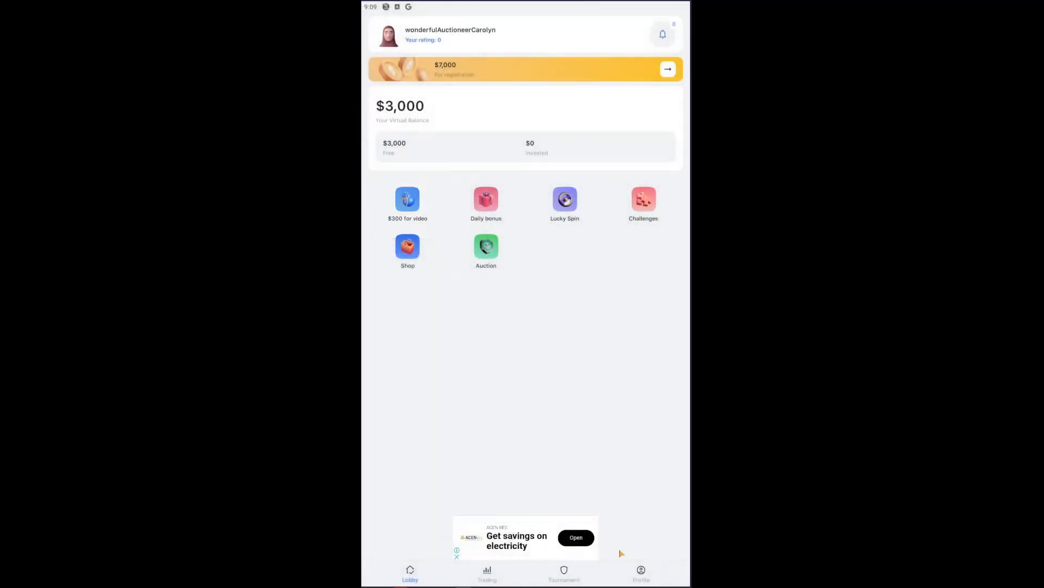
left_click(648, 574)
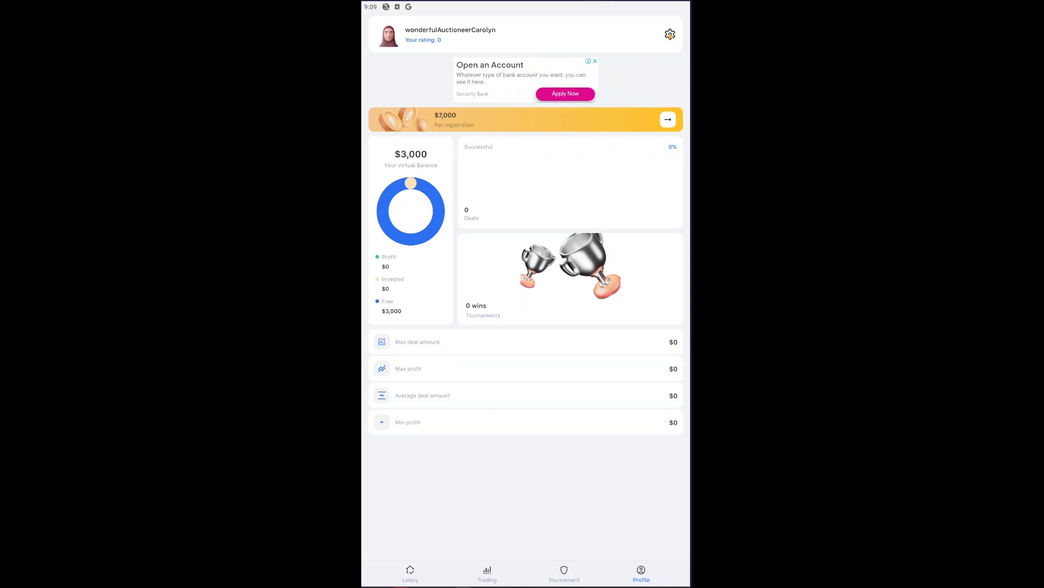
Enter the app settings from the Profile page's gear icon
left_click(671, 35)
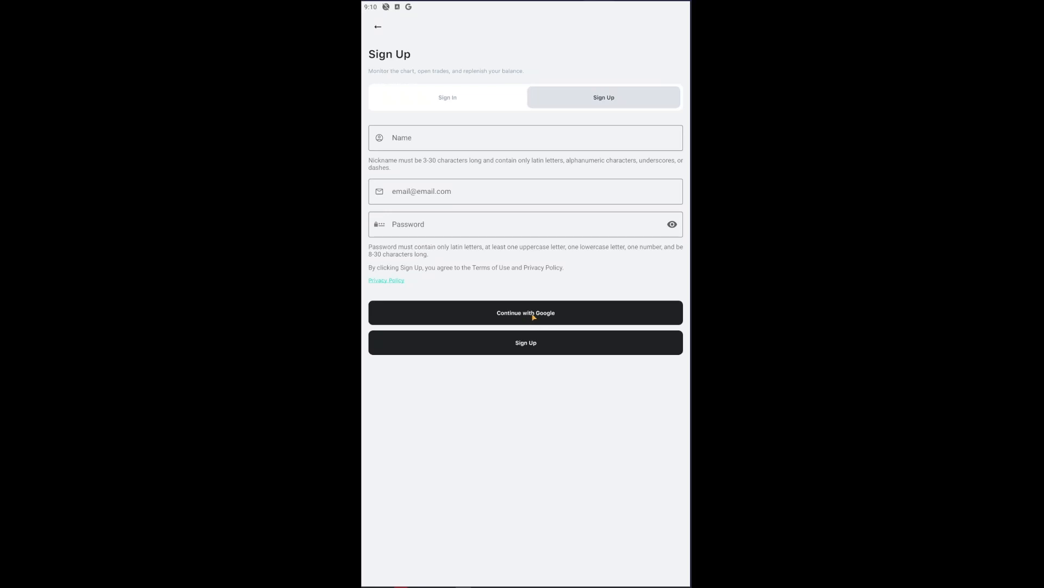
Return through settings and profile to the lobby's Trade balance page showing $3,000 available
left_click(380, 26)
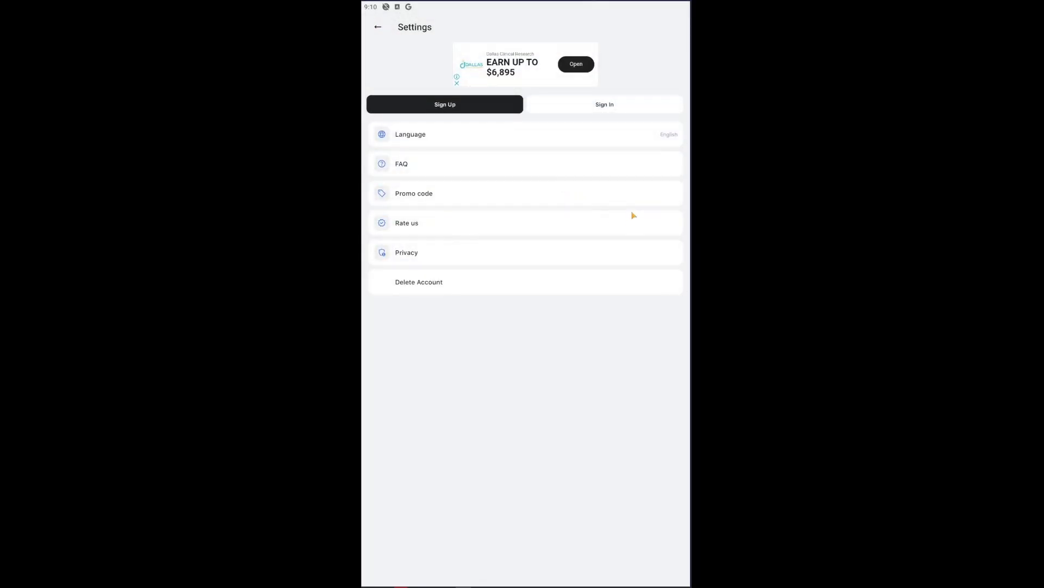
left_click(381, 27)
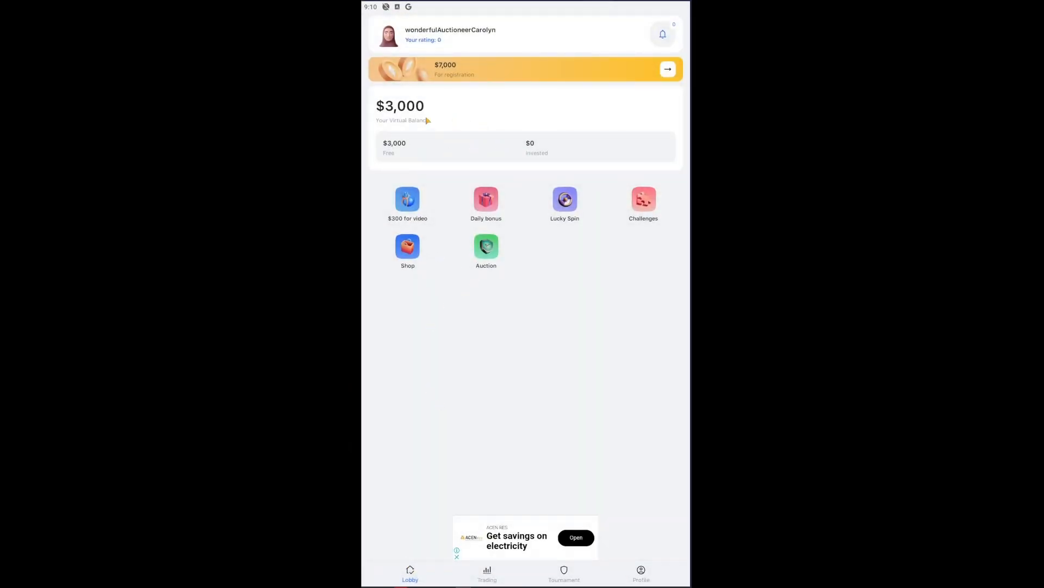
left_click(523, 154)
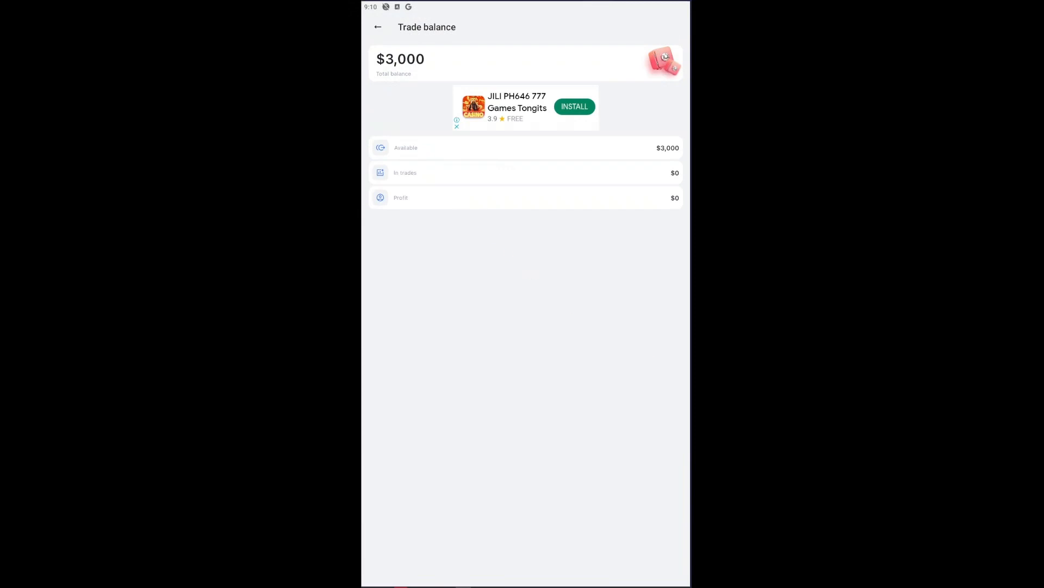